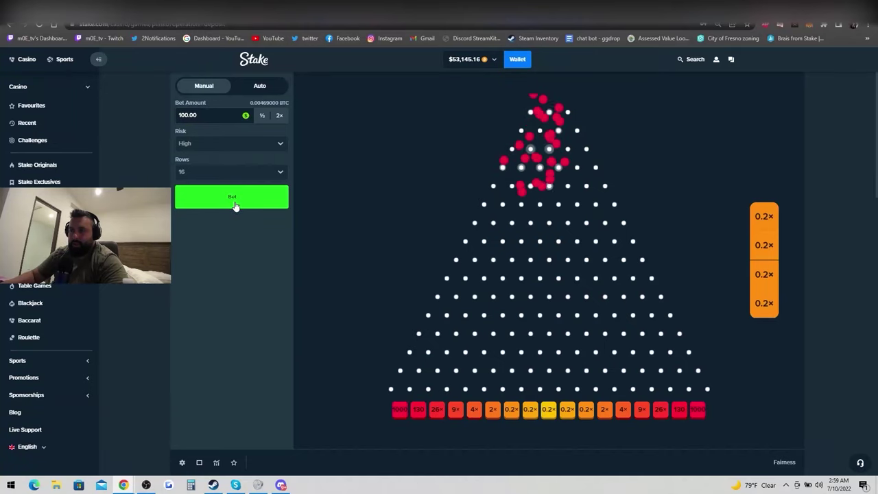
# Drop two more $100 balls on the high-risk, 16-row board.
pyautogui.click(233, 199)
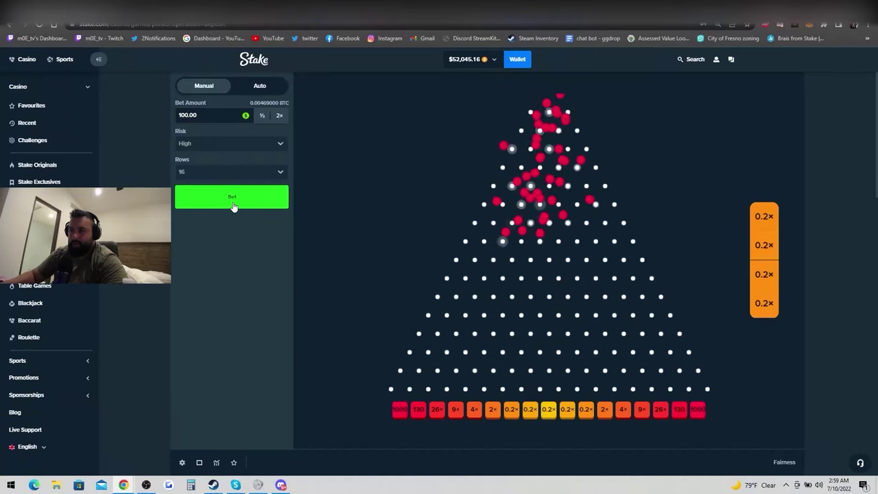
pyautogui.click(233, 199)
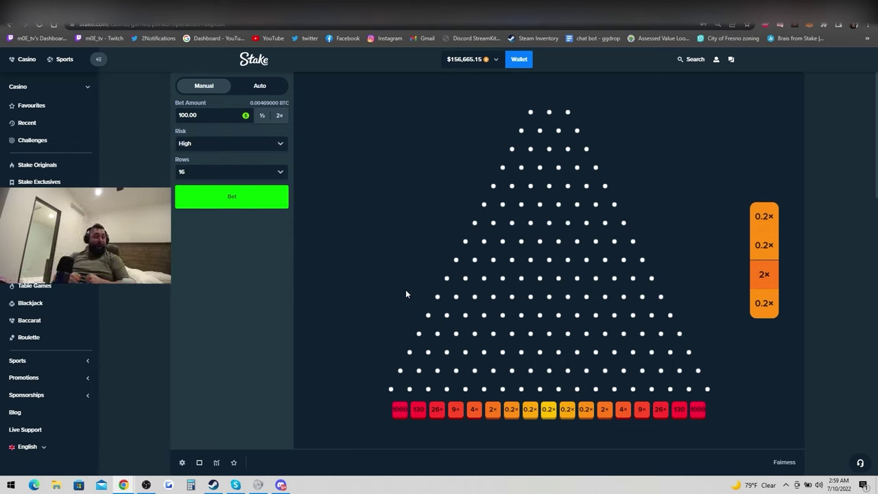
# Drop two more $200 balls onto the Plinko board.
pyautogui.click(253, 200)
pyautogui.click(253, 200)
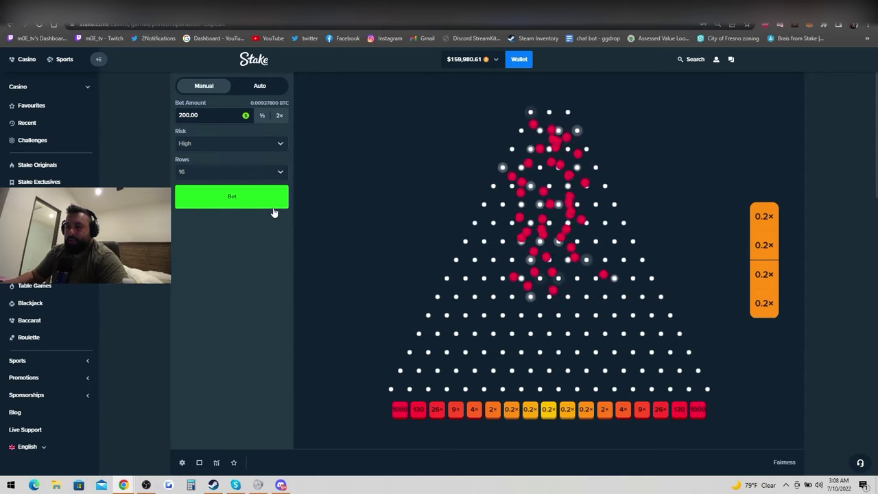